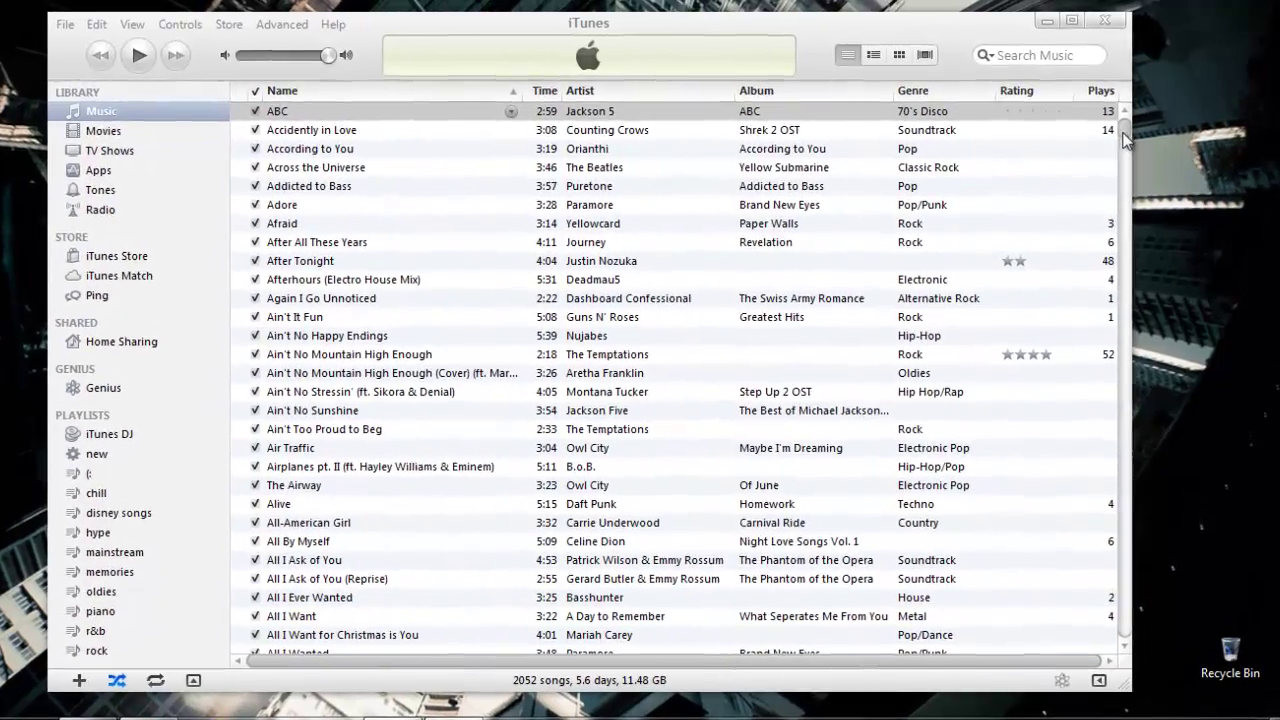
Scroll the Music song list down to the H titles so Hanging by a Moment shows.
left_click_drag(1124, 135, 1154, 283)
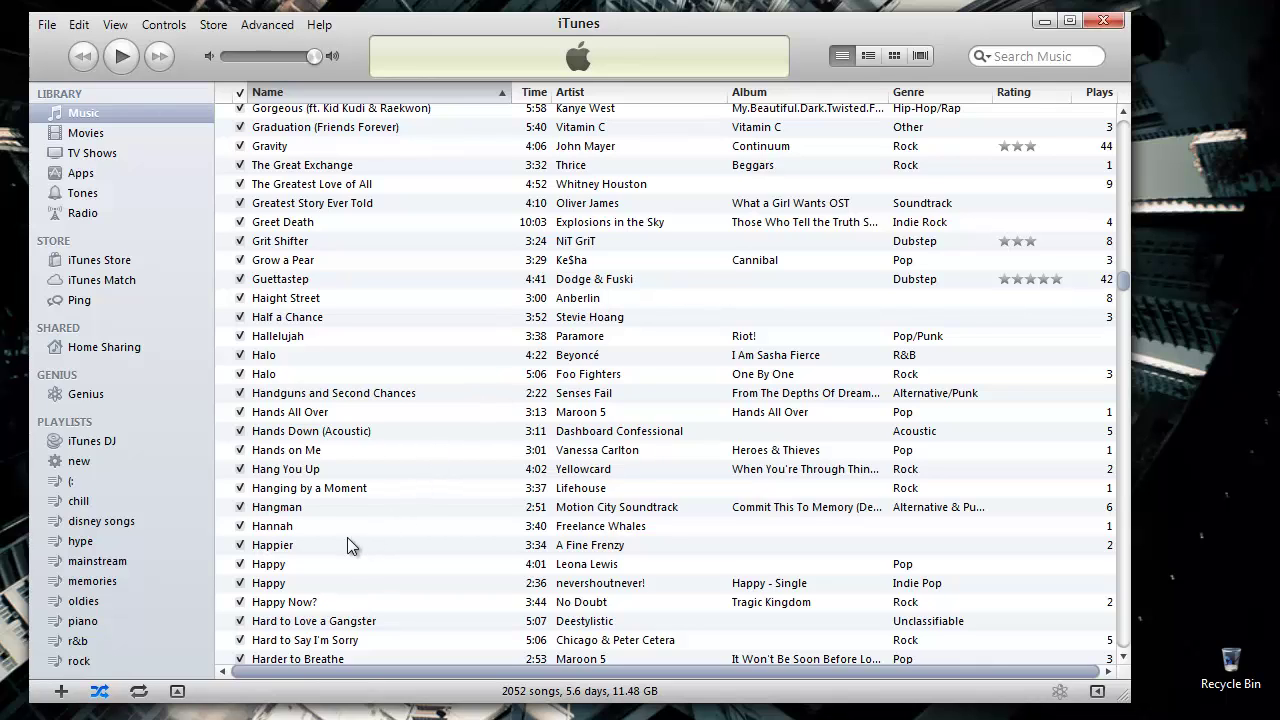
Open the Get Info window for Lifehouse's Hanging by a Moment.
left_click(295, 490)
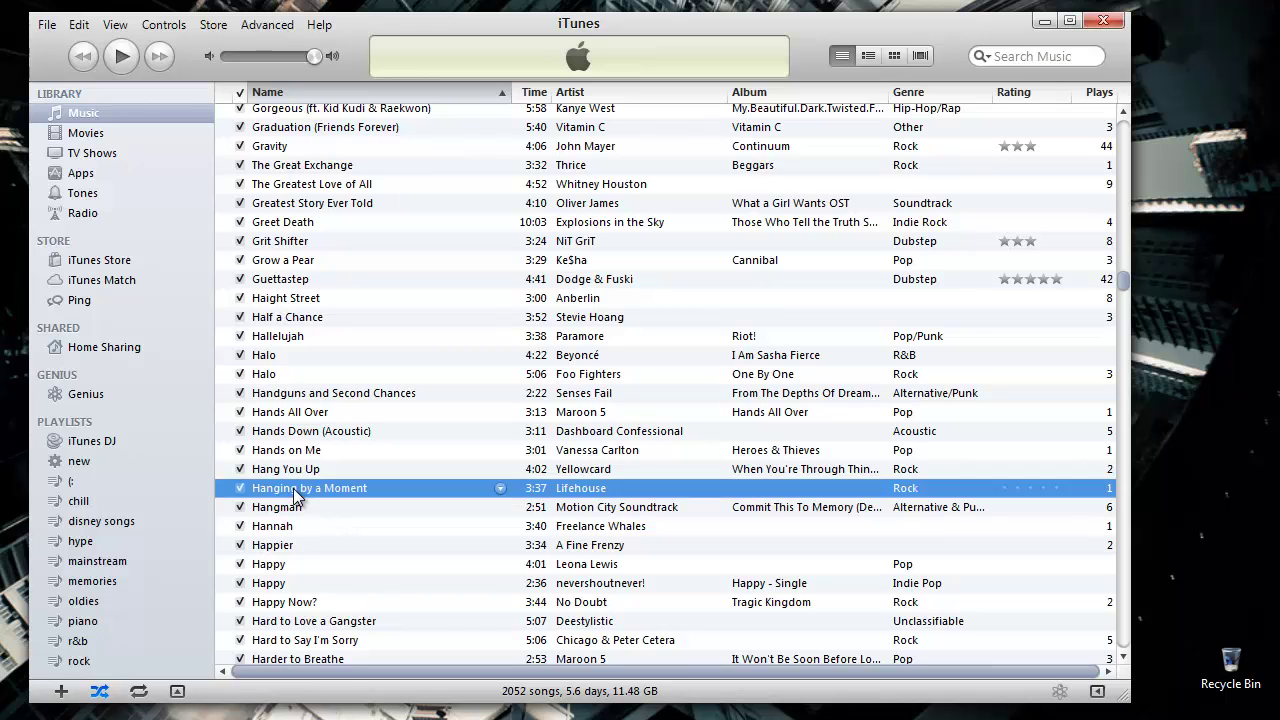
right_click(293, 488)
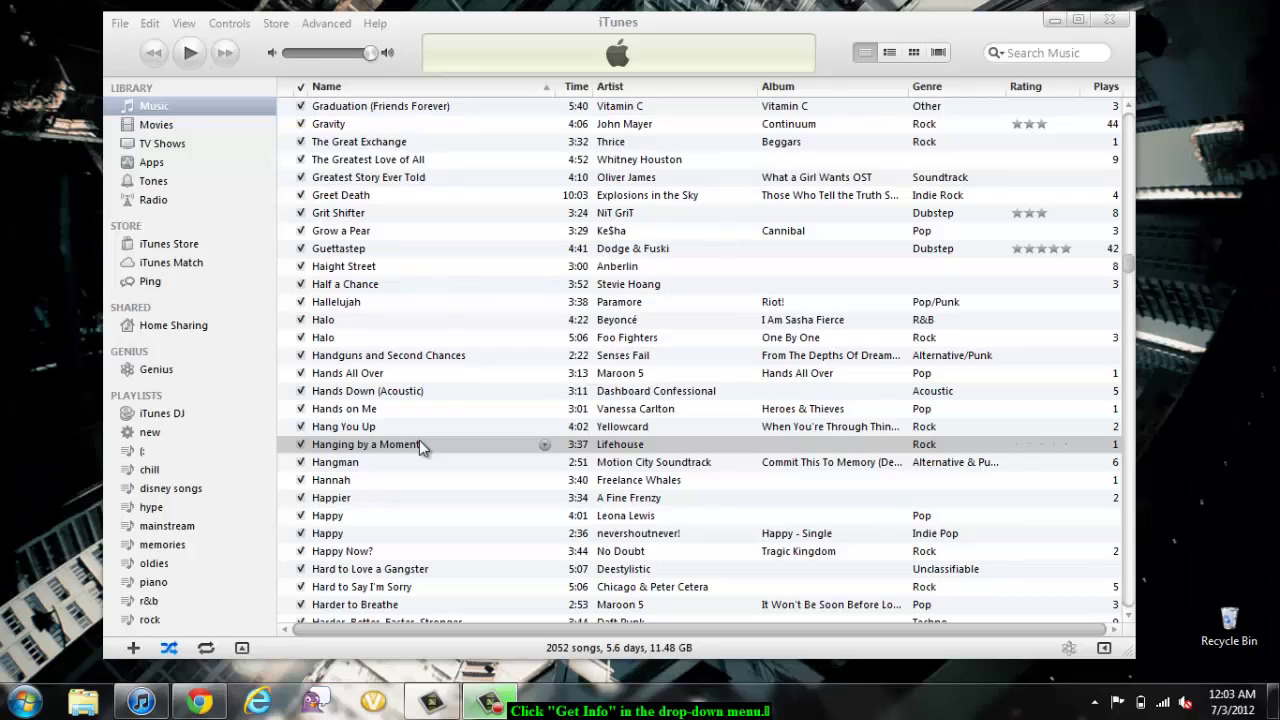
right_click(419, 446)
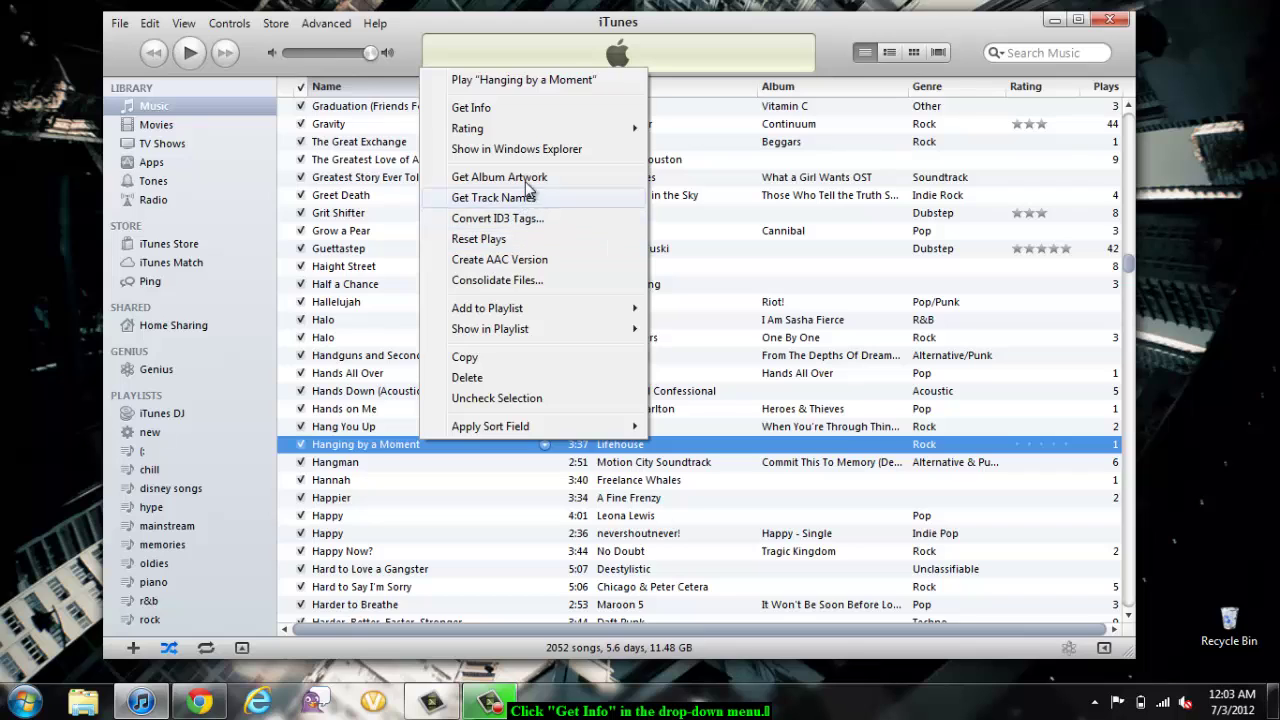
left_click(531, 113)
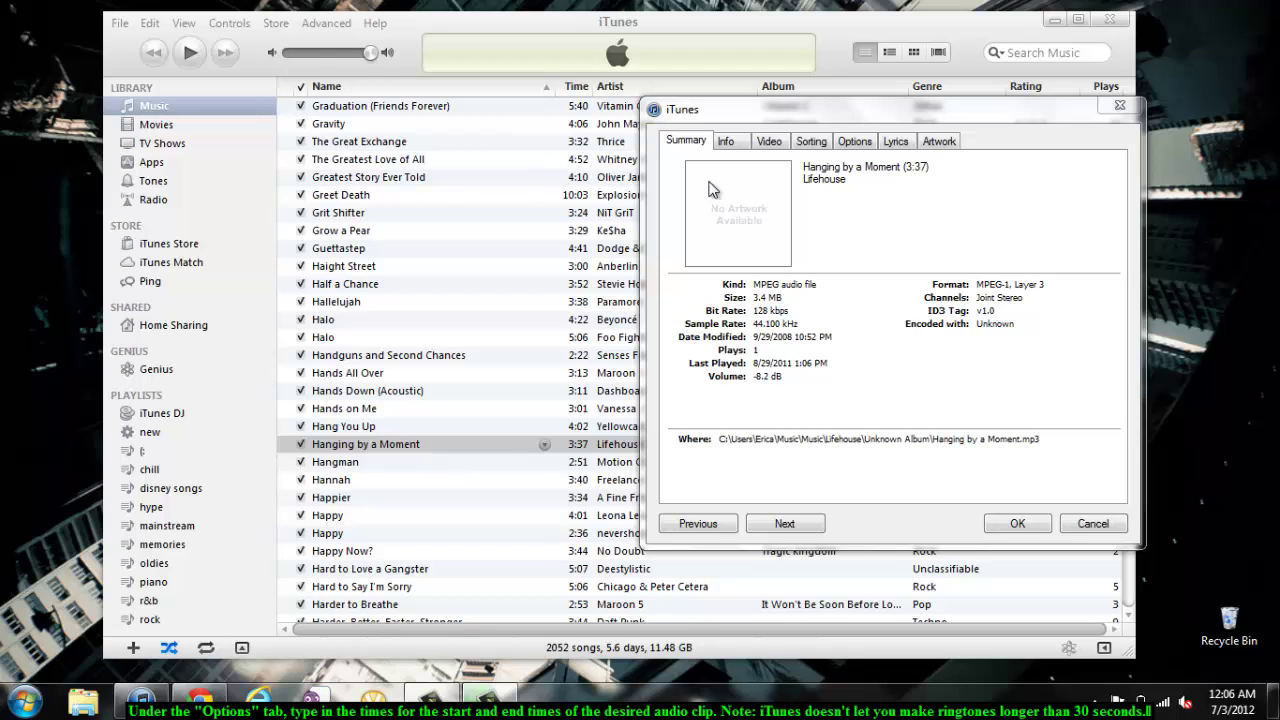
Trim Hanging by a Moment to play from 2:50 to 3:20 using the Options start and stop times.
left_click(863, 145)
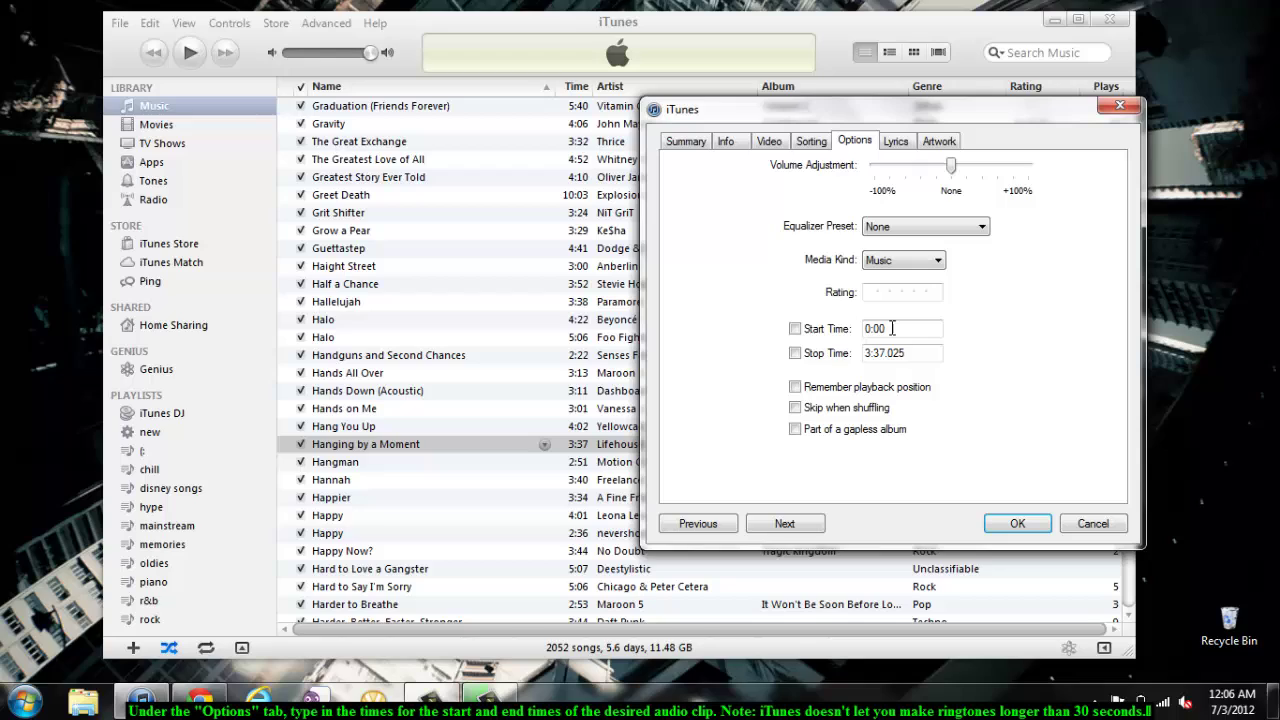
double_click(892, 328)
type("2:50")
key("Tab")
left_click(918, 354)
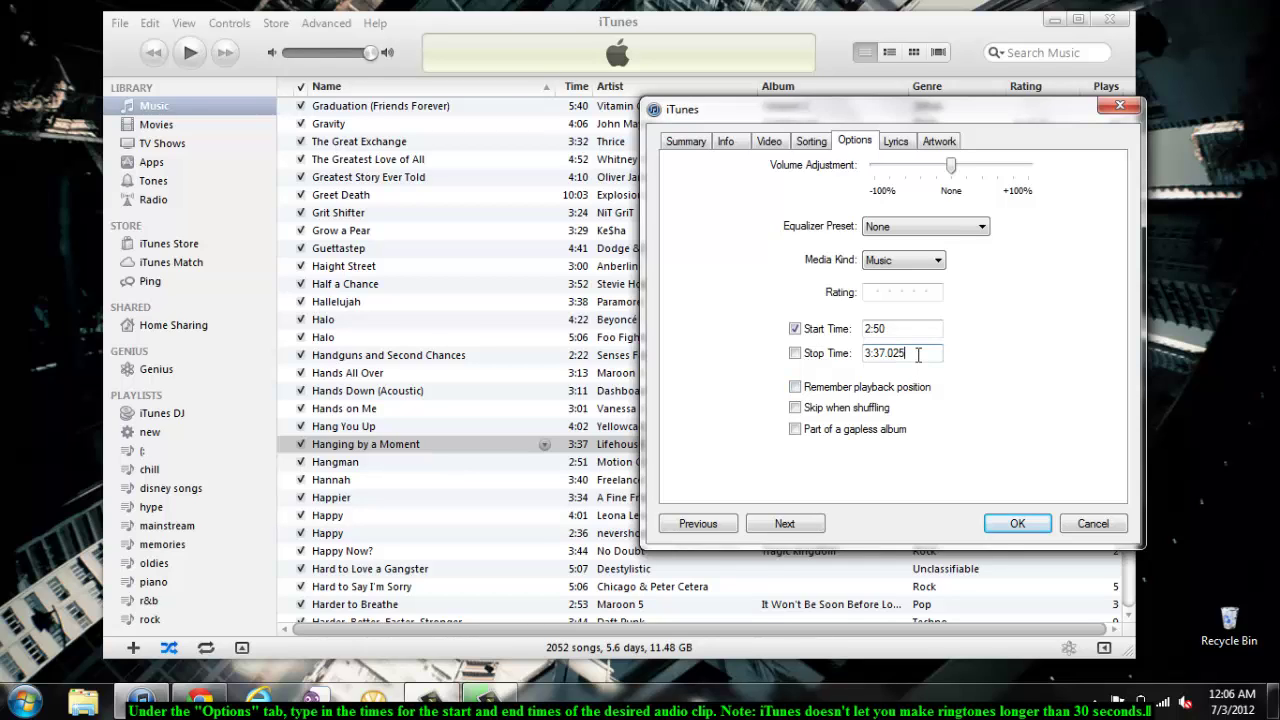
double_click(918, 354)
type("3:20")
left_click(1016, 530)
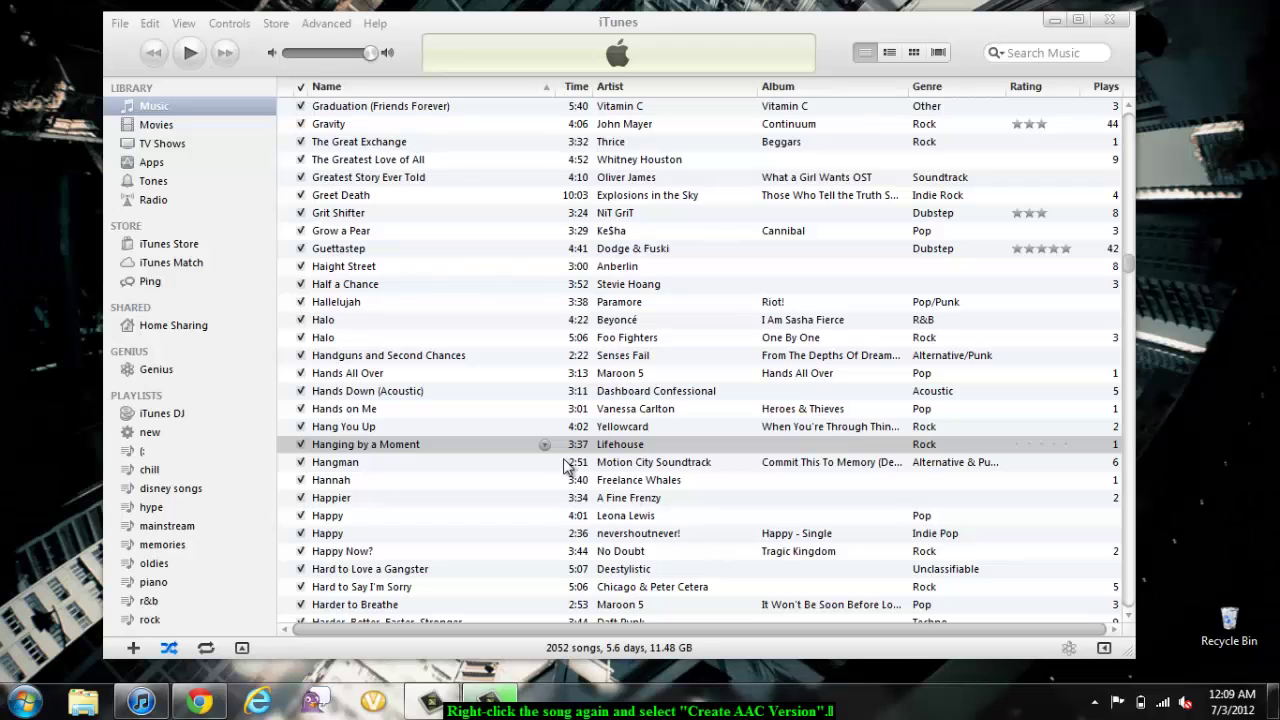
Create a 0:30 AAC version of the trimmed Hanging by a Moment.
left_click(505, 448)
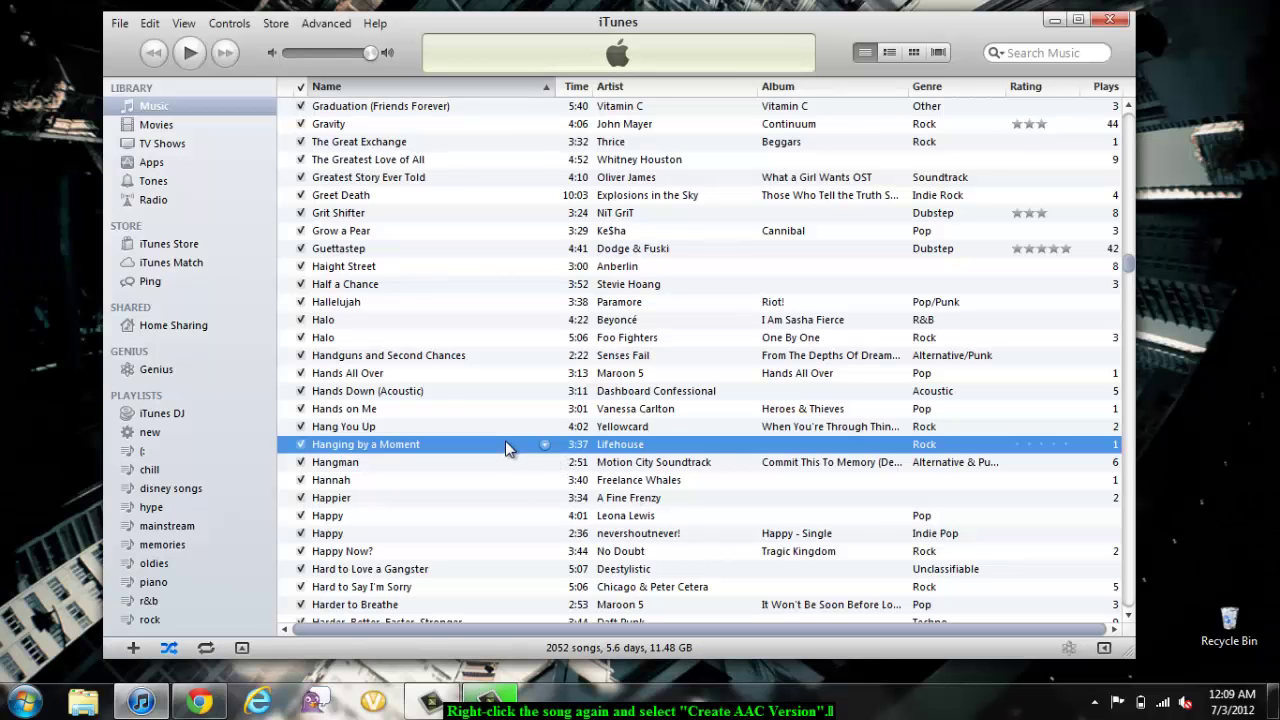
right_click(505, 443)
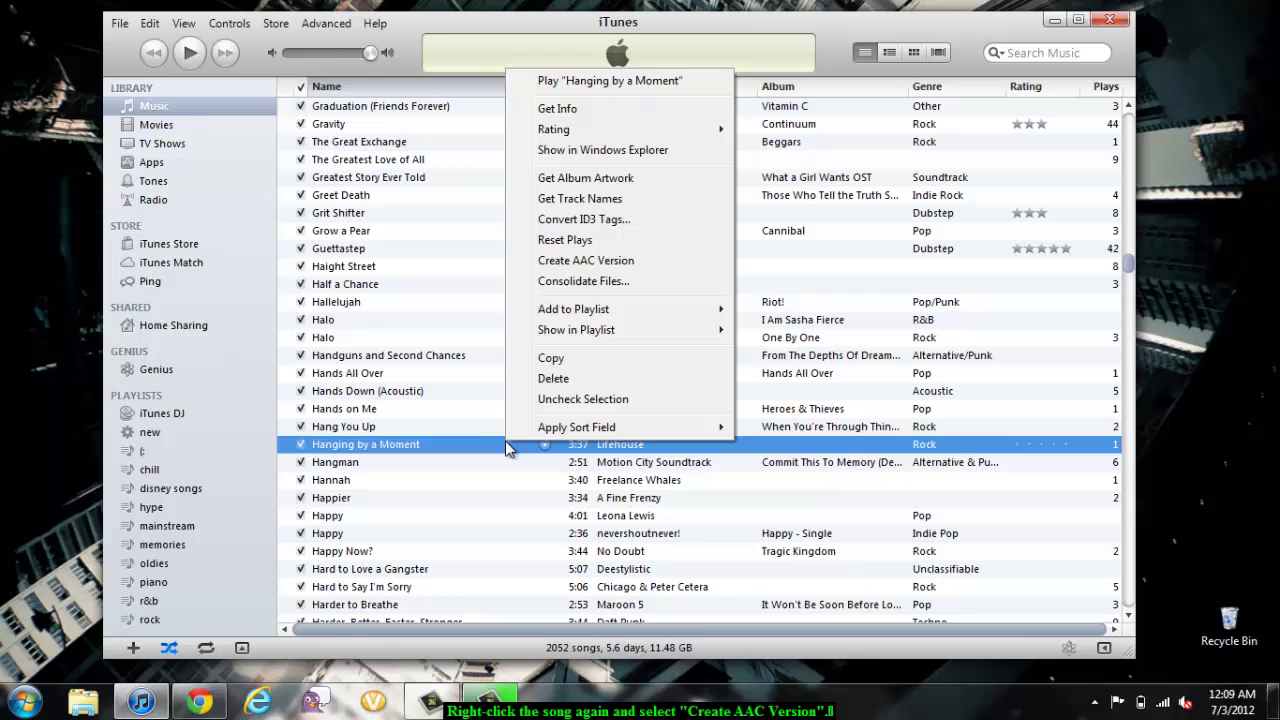
left_click(555, 266)
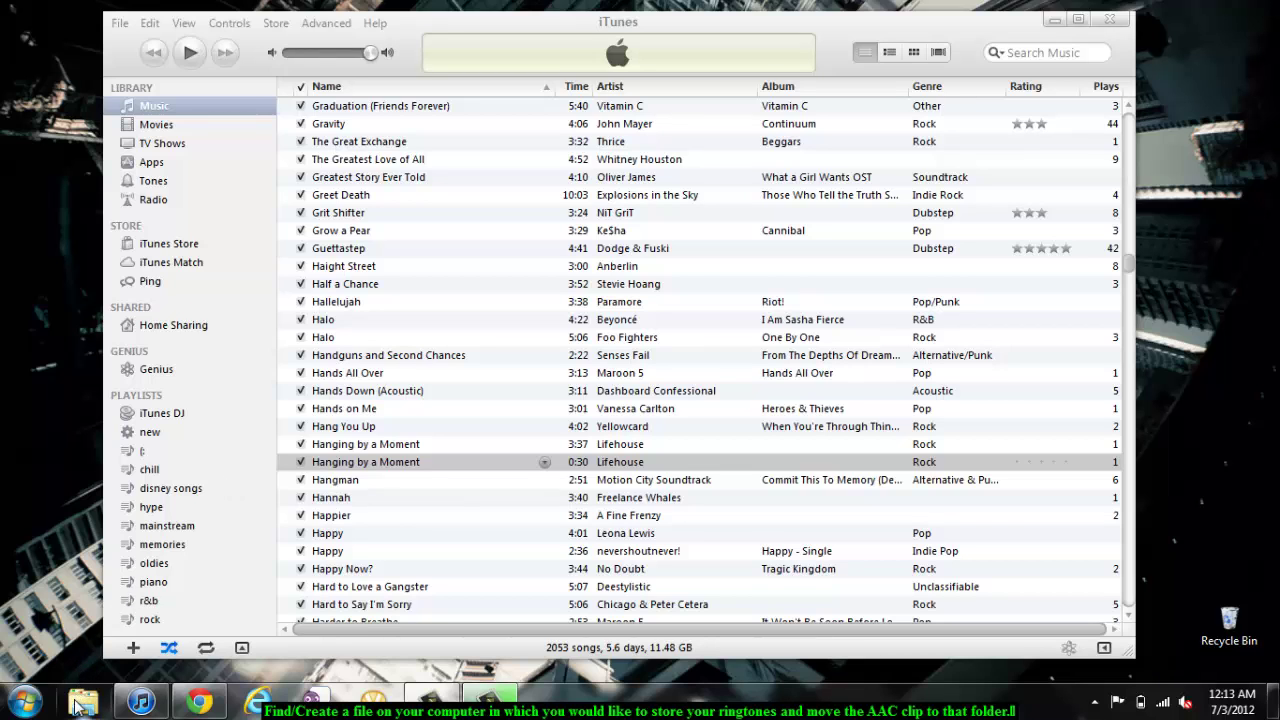
Copy the 0:30 clip from iTunes into the Libraries > Music > Ringtones folder in Explorer.
left_click(80, 705)
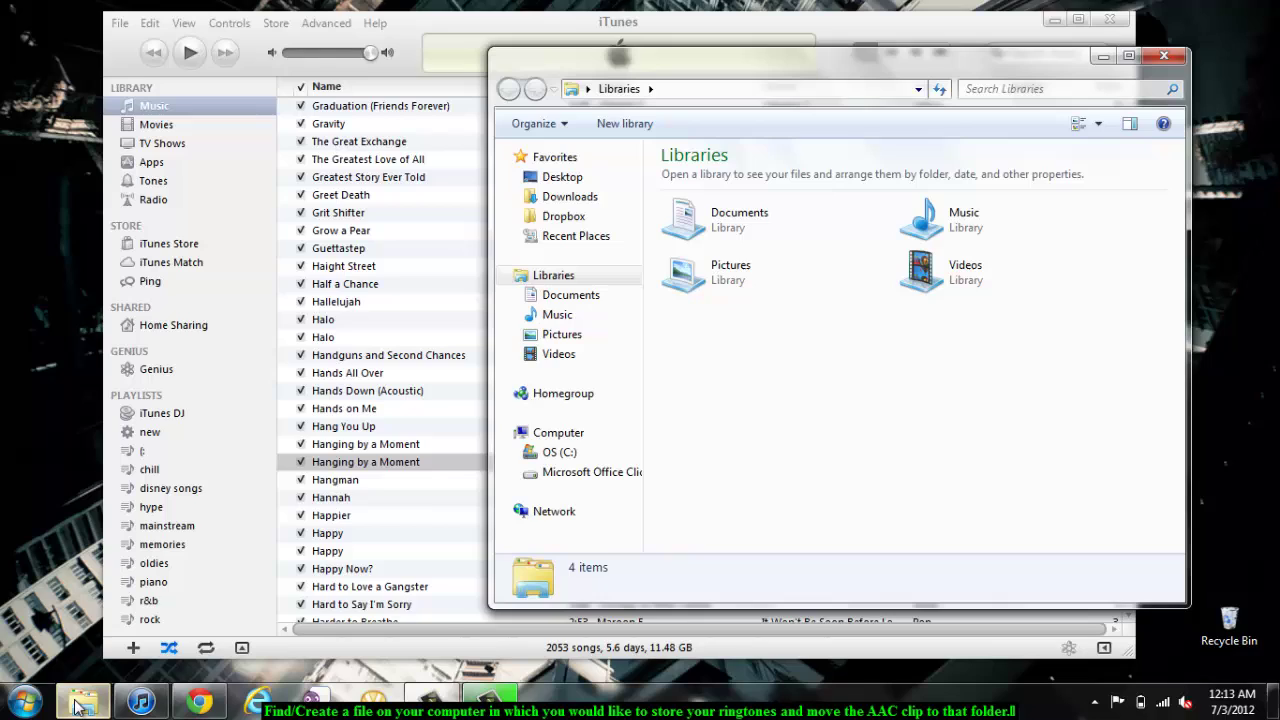
double_click(952, 229)
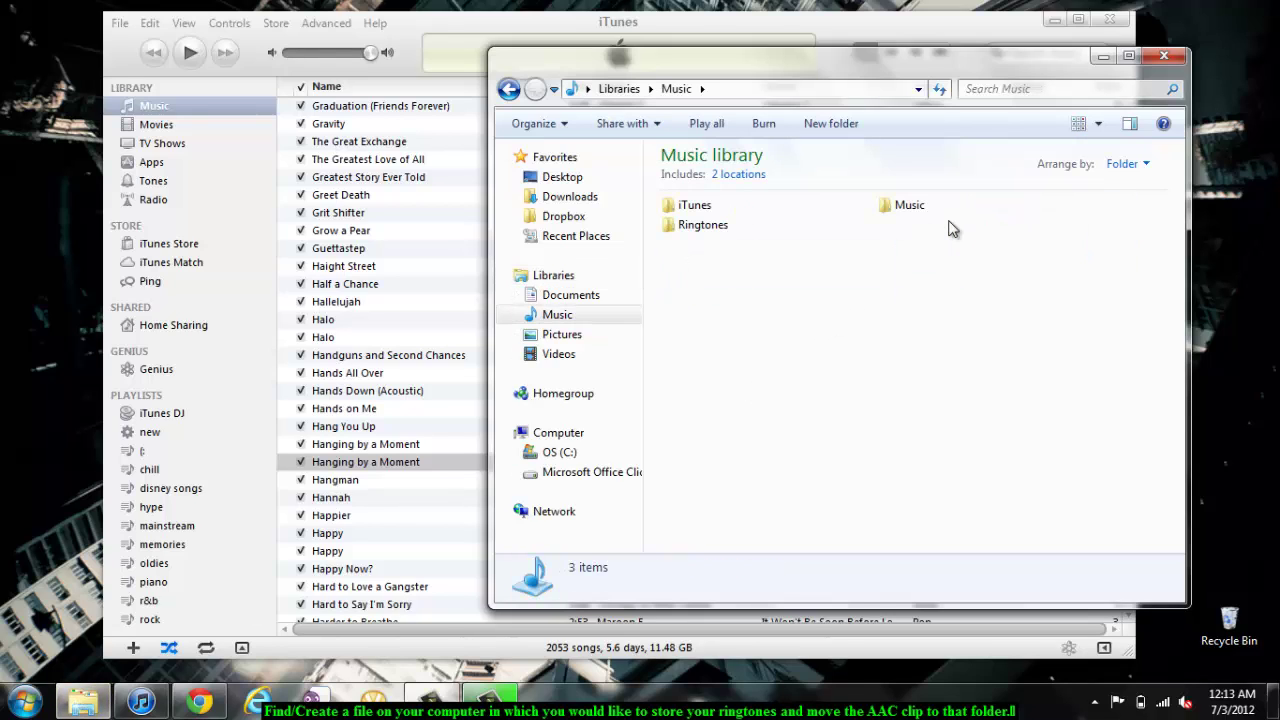
double_click(716, 227)
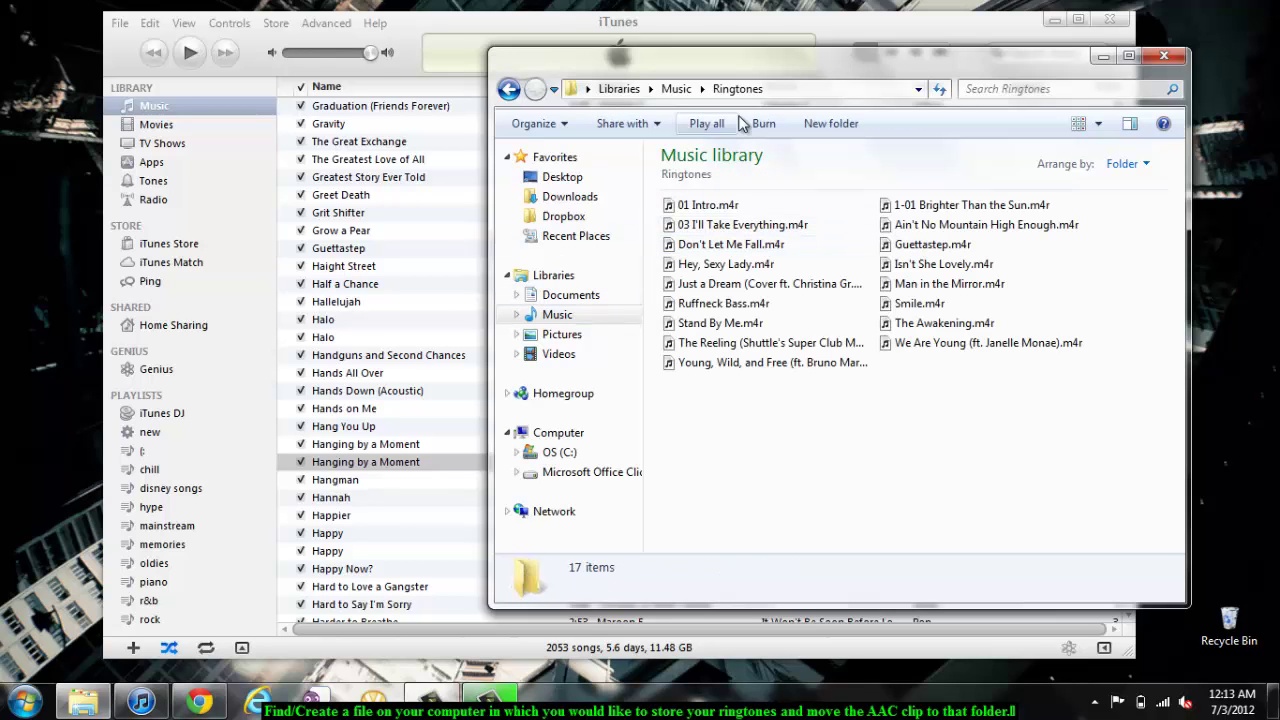
left_click_drag(726, 68, 821, 68)
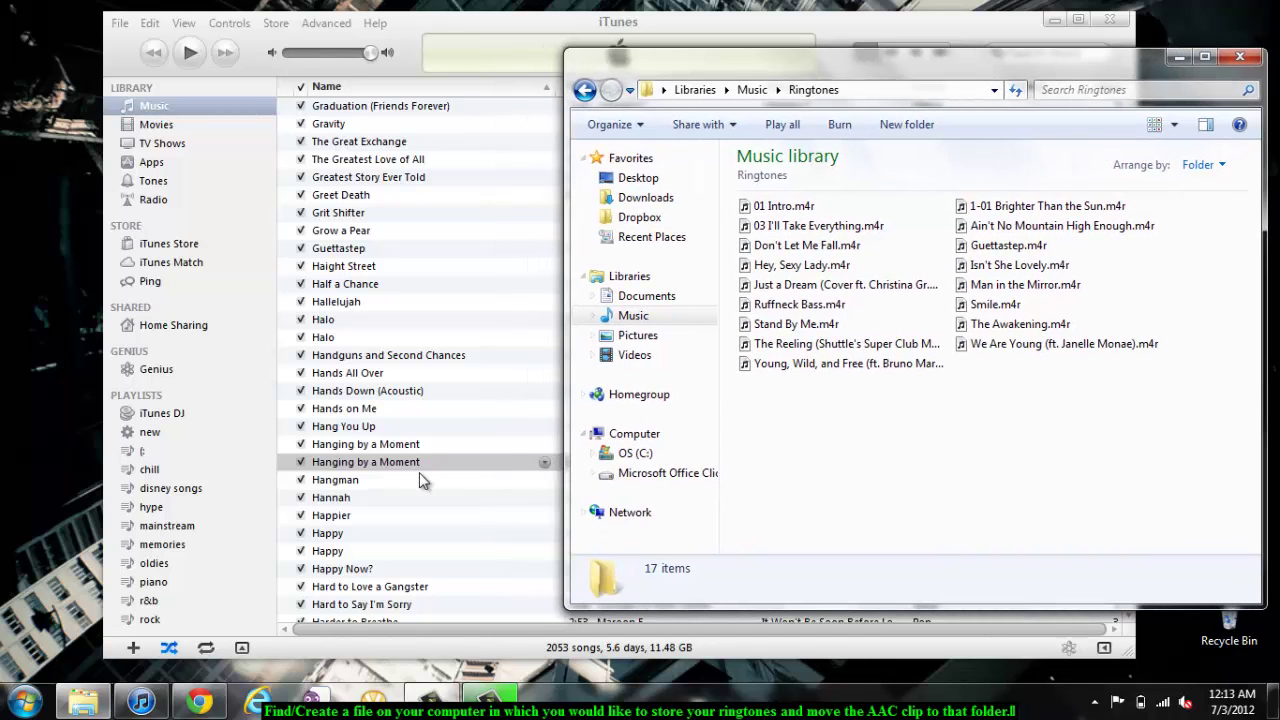
left_click_drag(407, 466, 1200, 312)
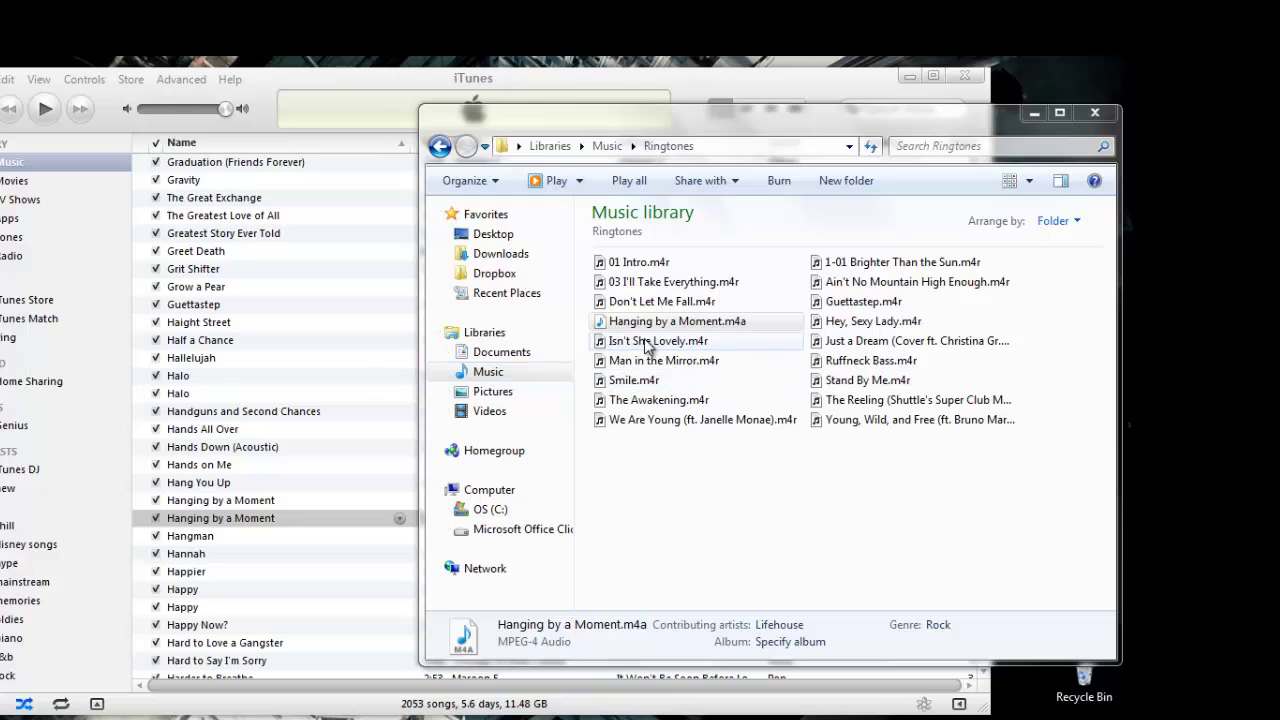
Rename Hanging by a Moment.m4a to Hanging by a Moment.m4r, accepting the extension-change warning.
right_click(651, 328)
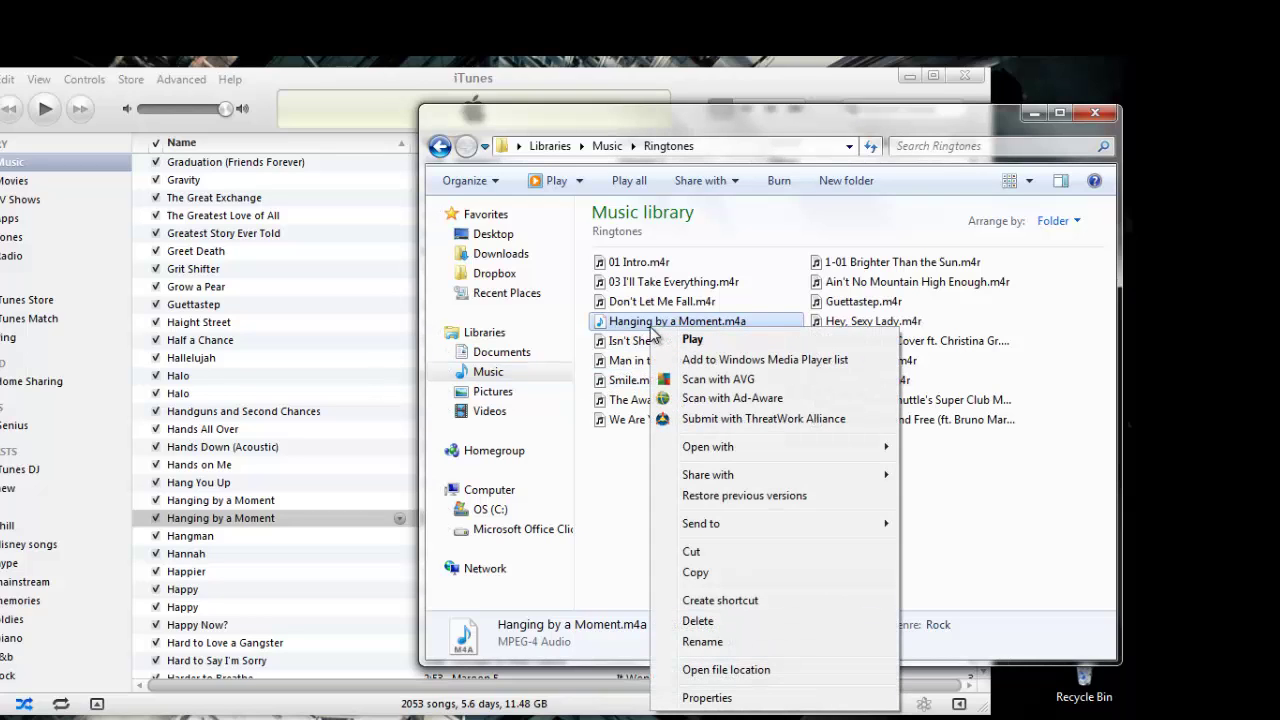
left_click(699, 641)
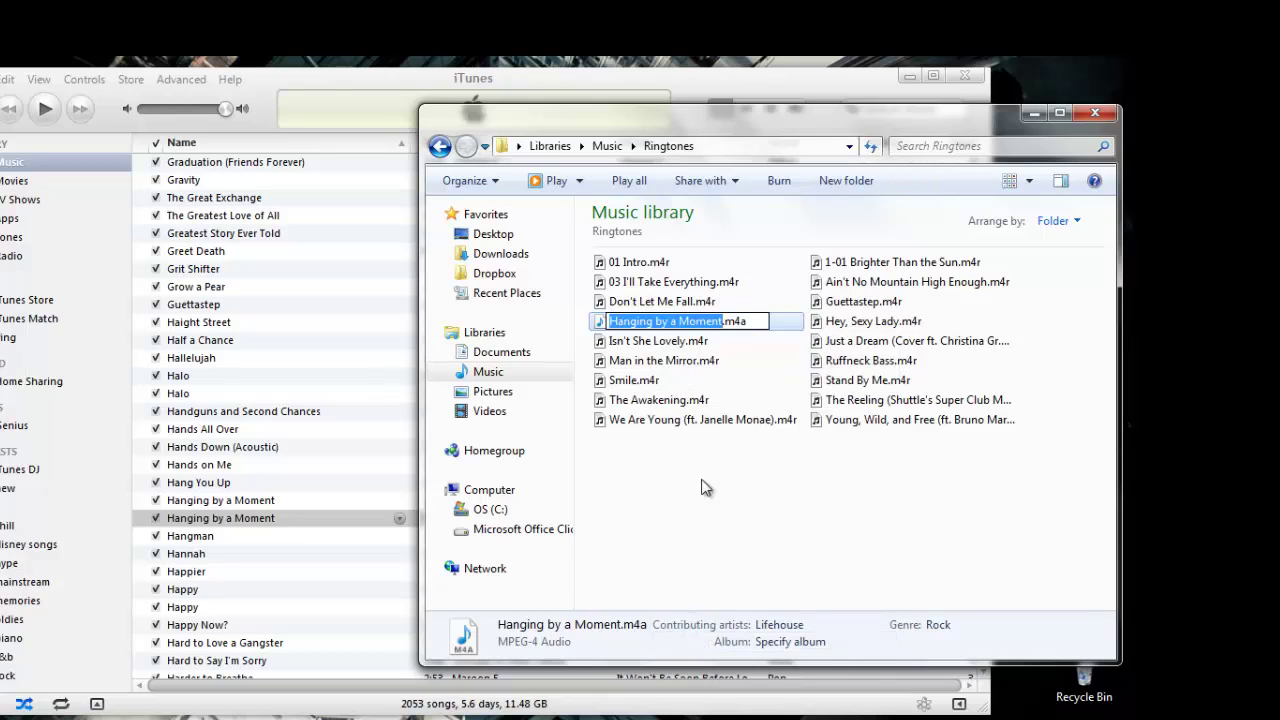
left_click(757, 321)
key("BackSpace")
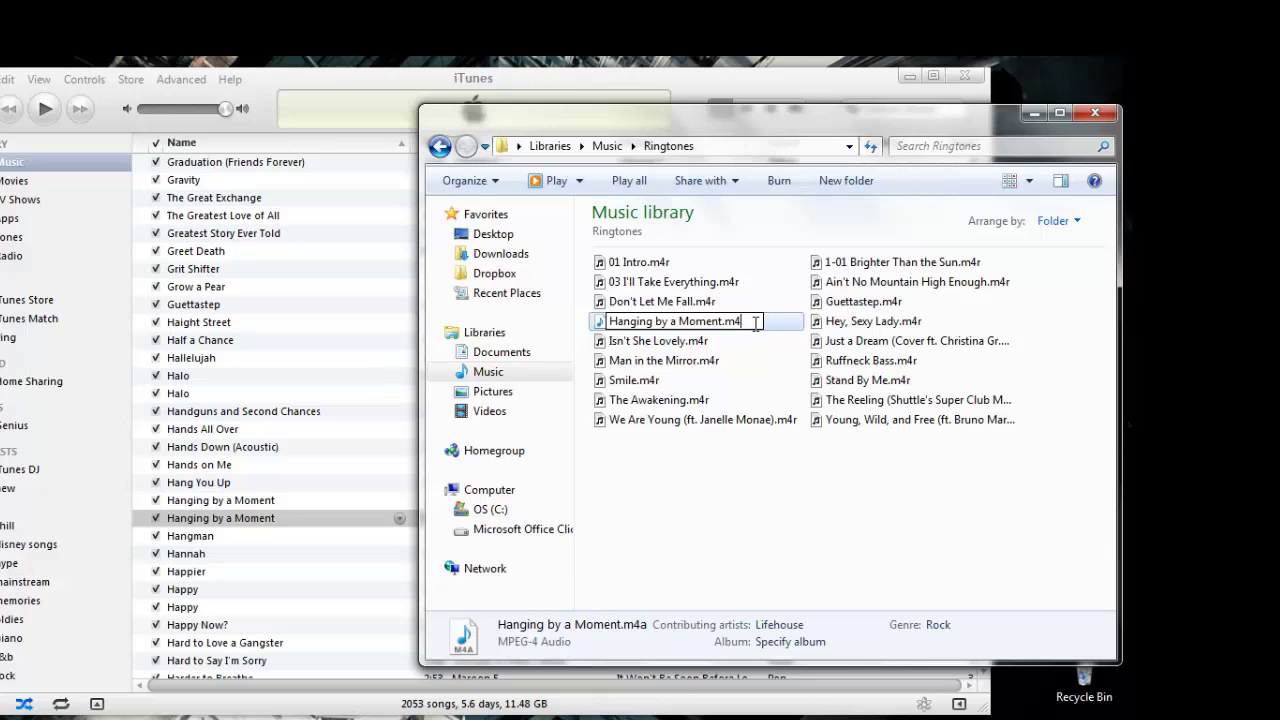
type("r")
key("Return")
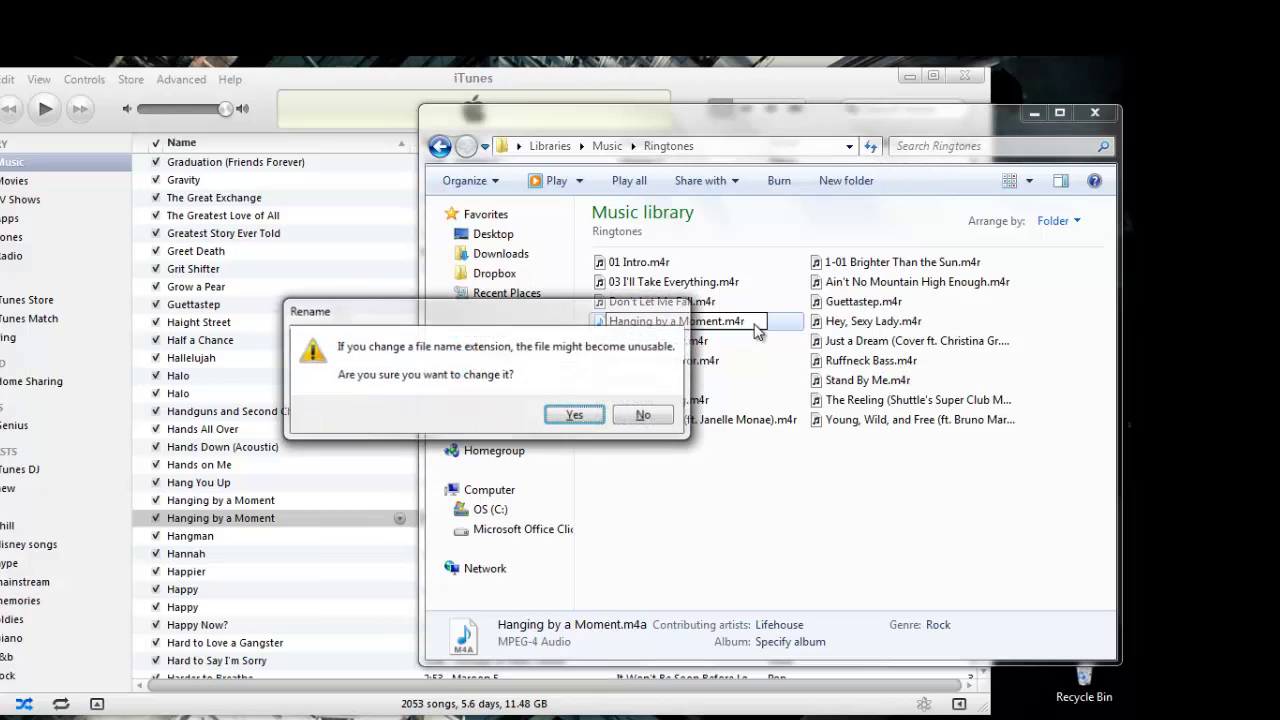
left_click(576, 415)
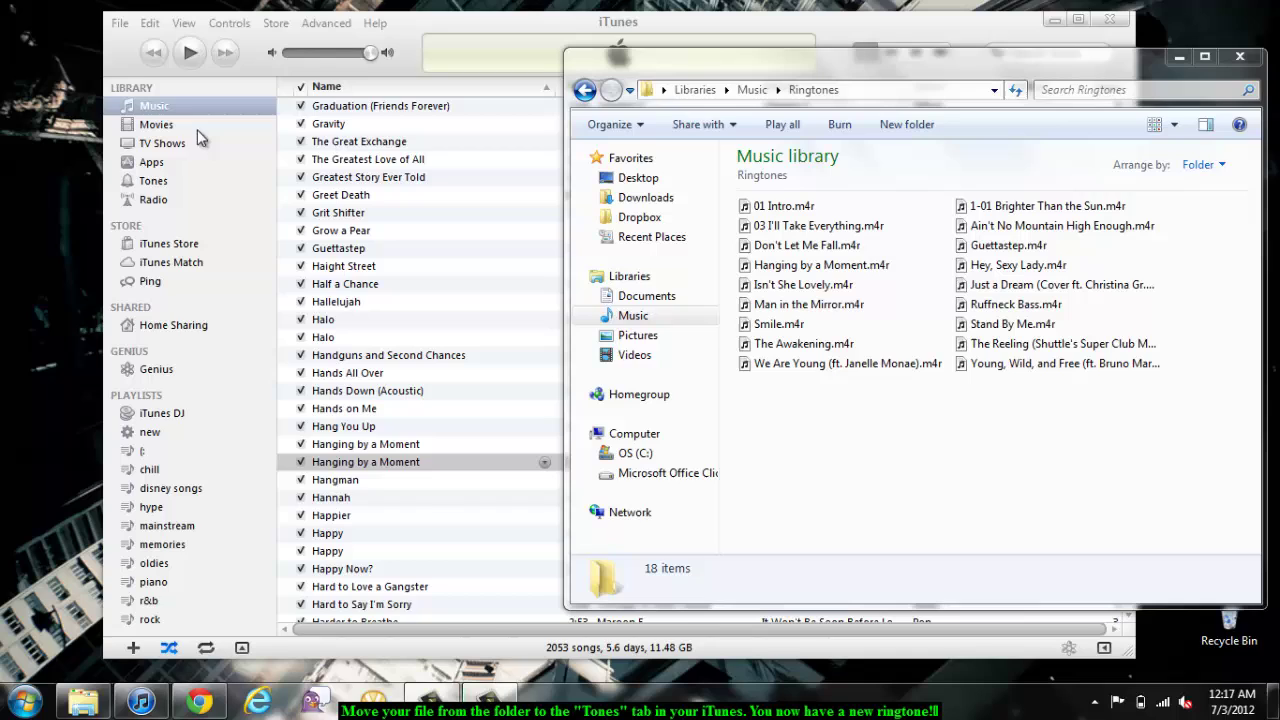
Drag Hanging by a Moment.m4r from the Ringtones folder into the iTunes Tones list.
left_click(156, 184)
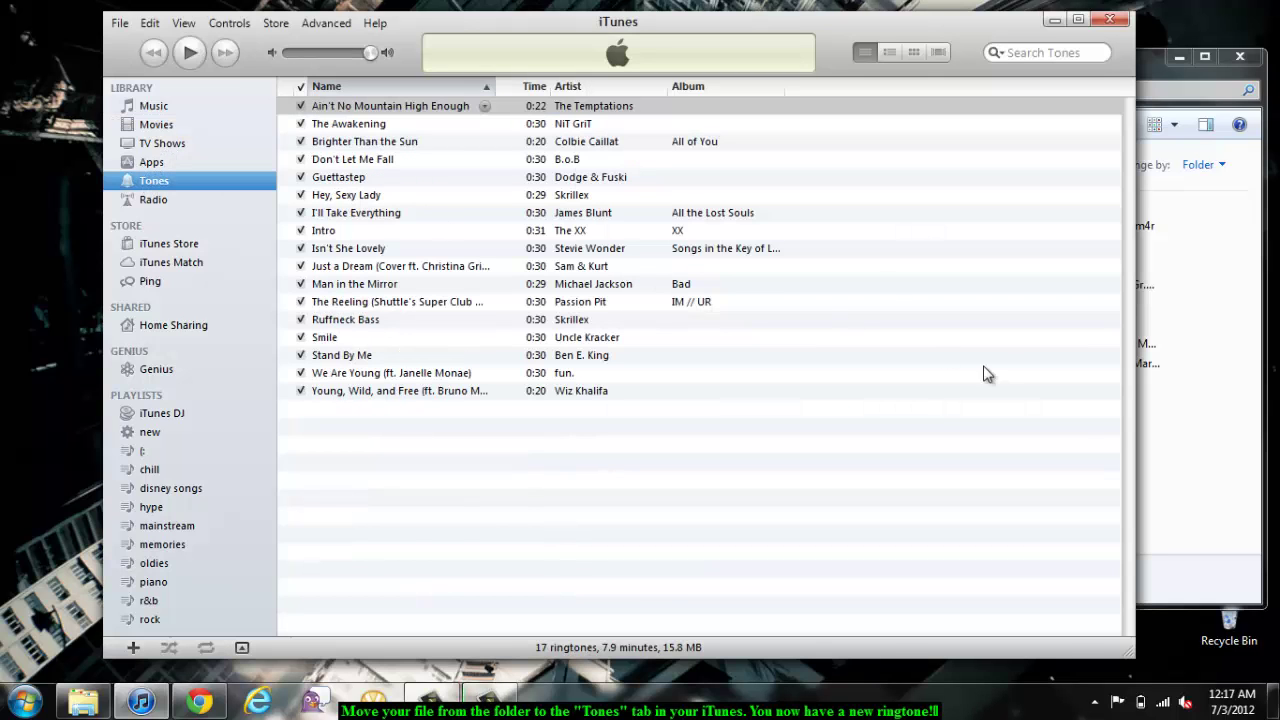
left_click(1211, 492)
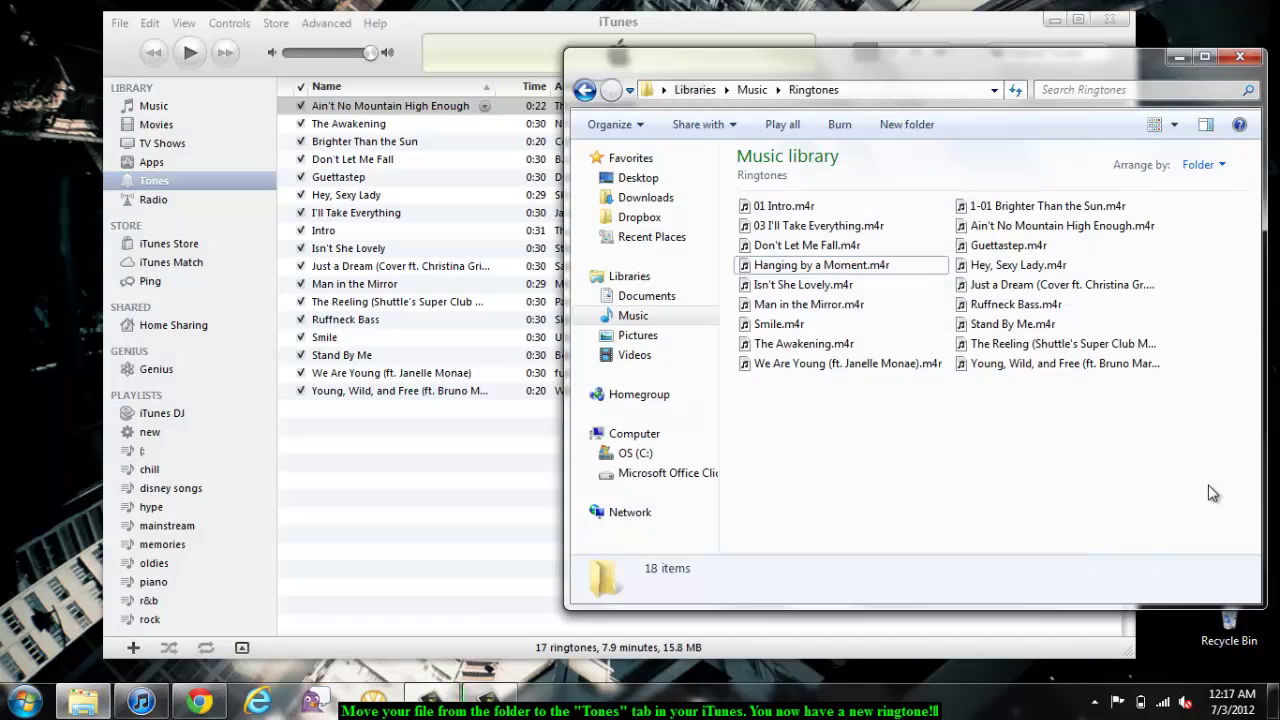
left_click(840, 268)
left_click_drag(840, 270, 393, 510)
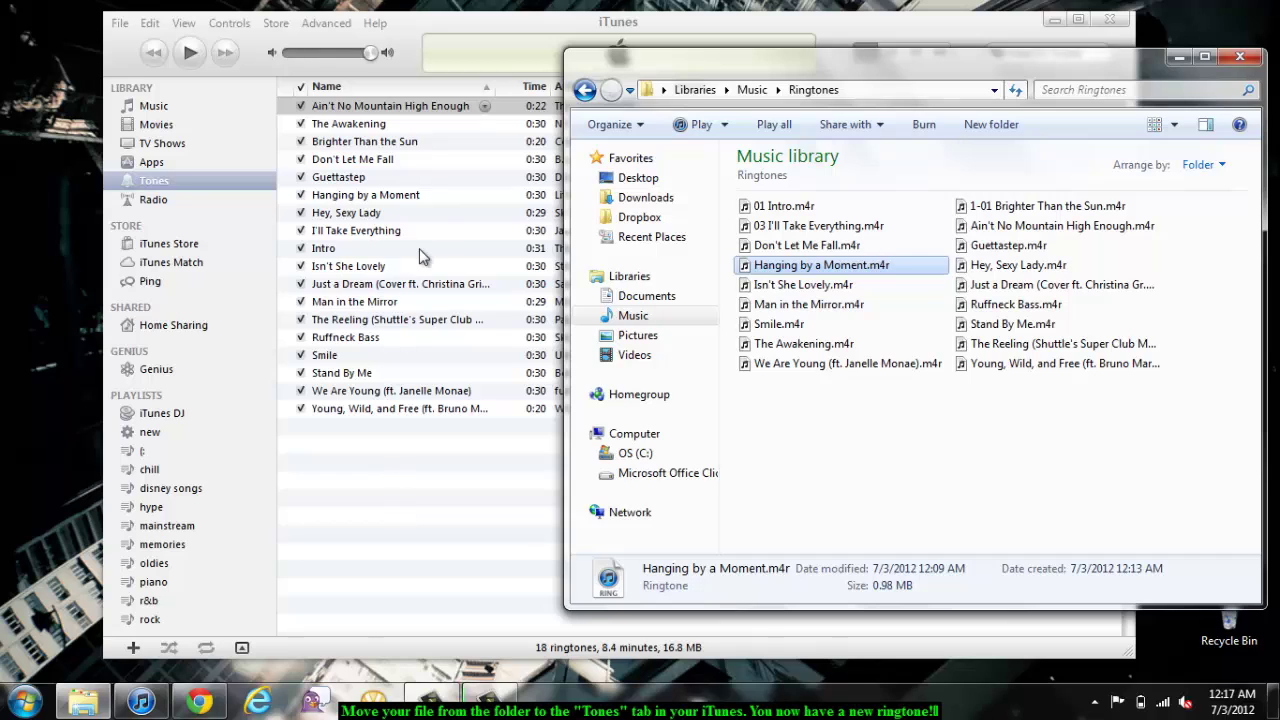
left_click(445, 200)
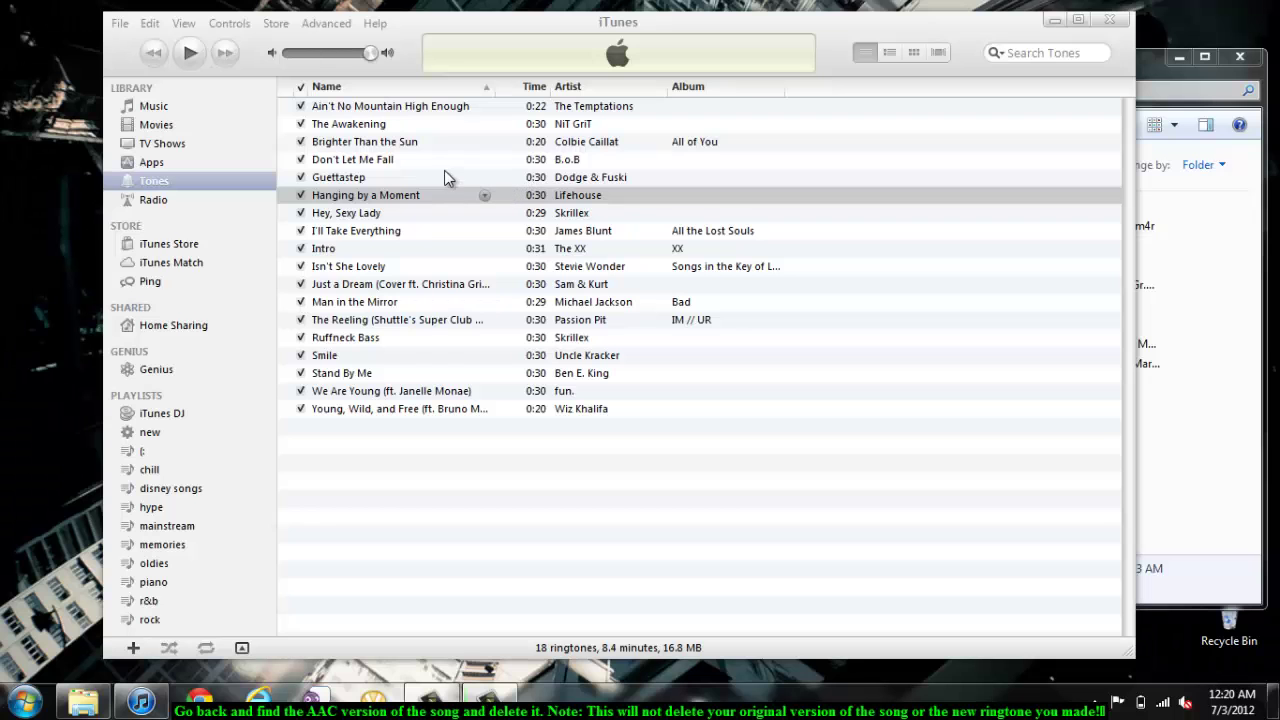
Delete the 0:30 Hanging by a Moment copy from Music, moving its file to the Recycle Bin.
left_click(160, 108)
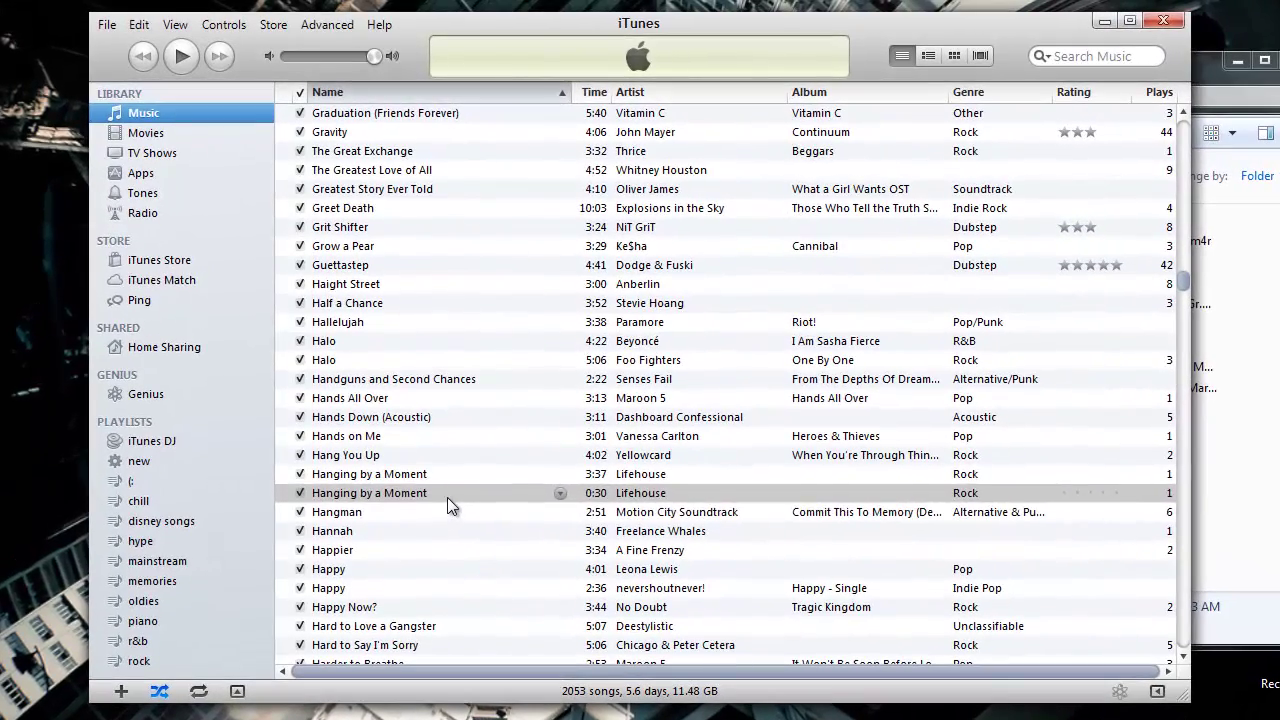
left_click(447, 497)
right_click(447, 497)
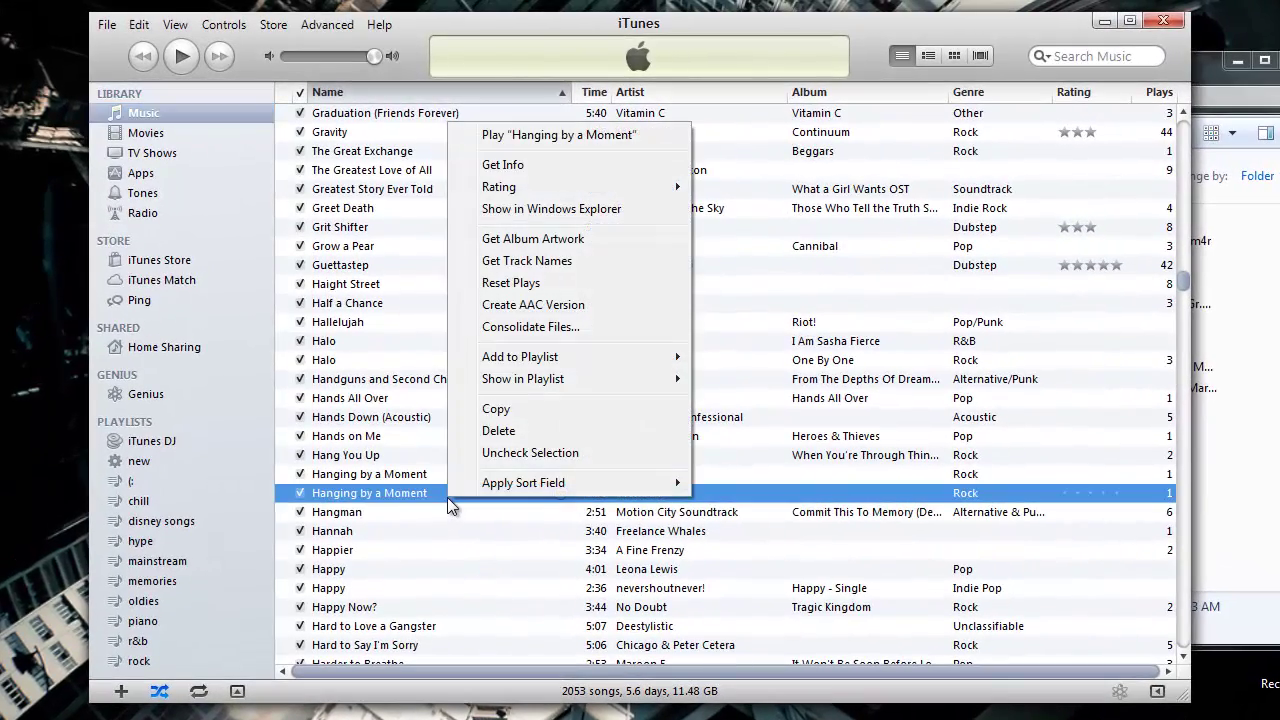
left_click(495, 431)
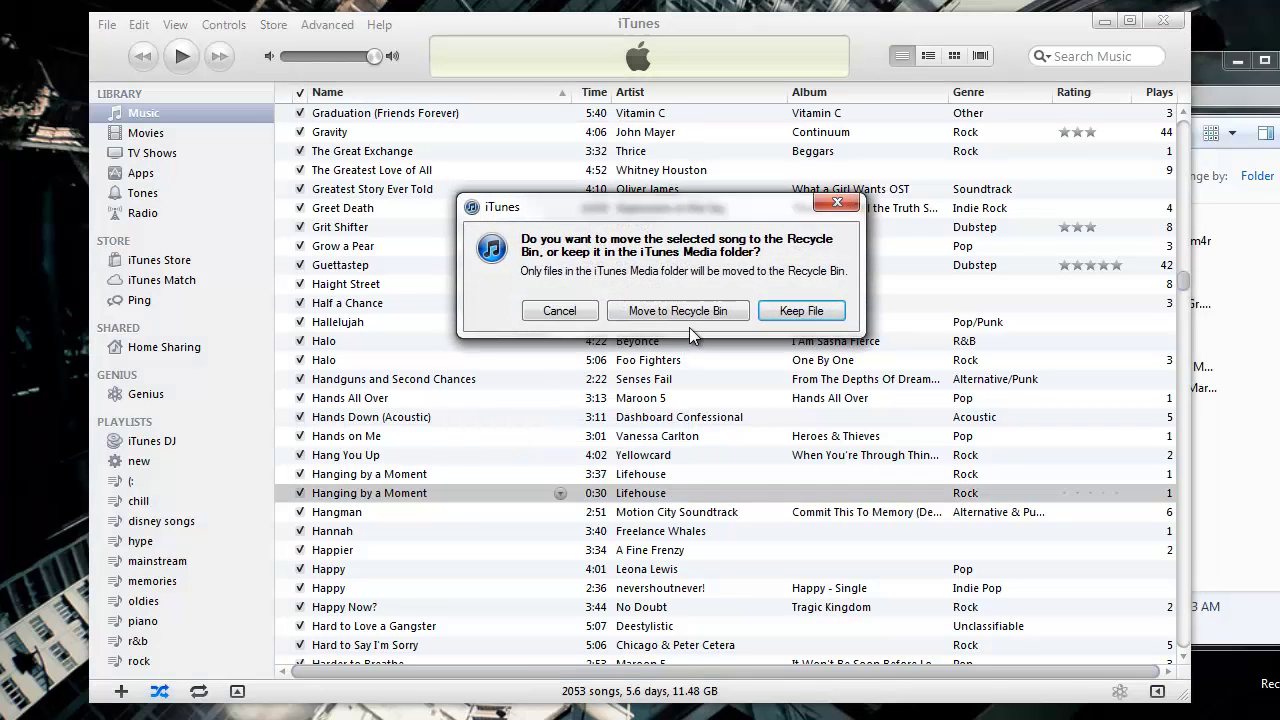
left_click(689, 312)
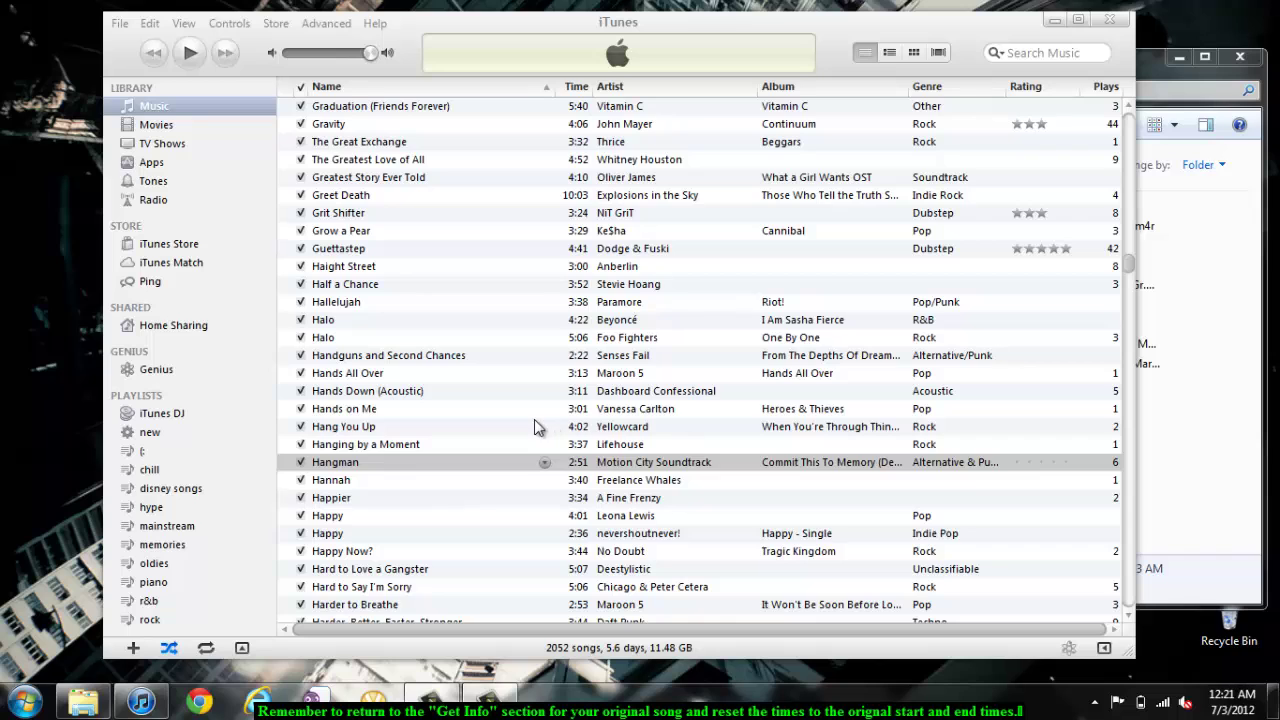
Uncheck the original song's start and stop times, then reopen Get Info to confirm 0:00–3:37.
left_click(457, 447)
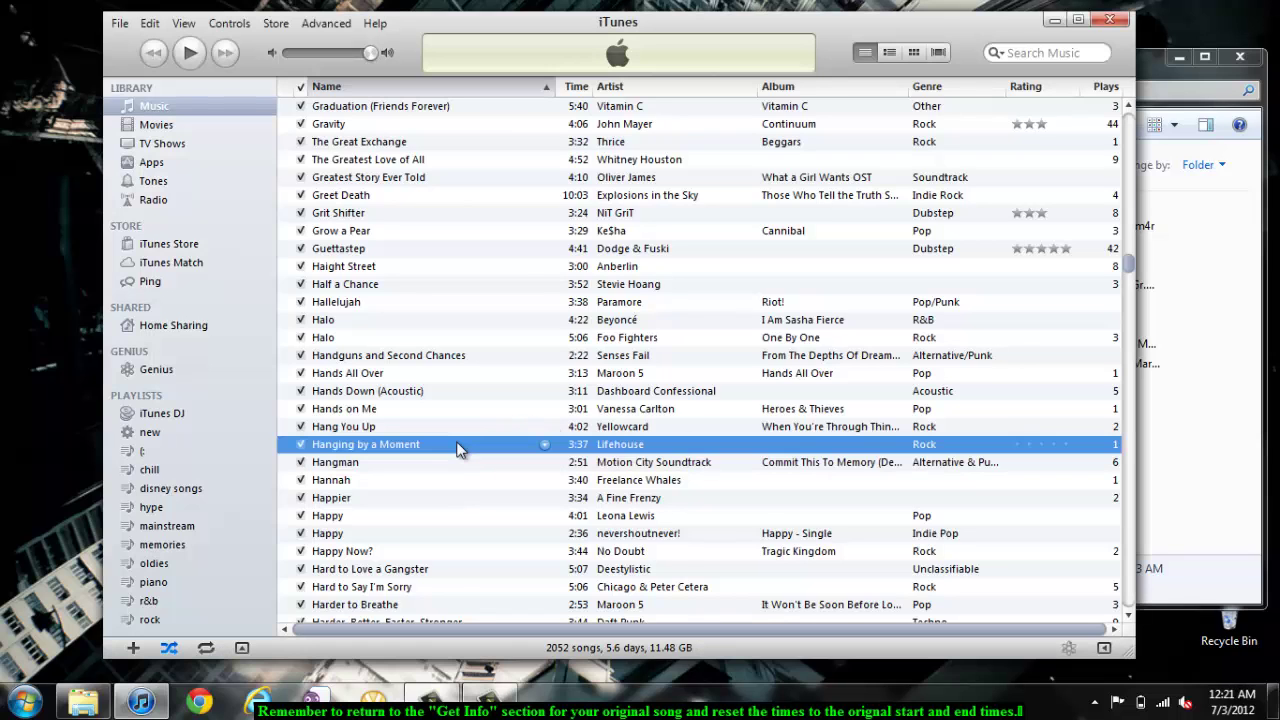
right_click(457, 448)
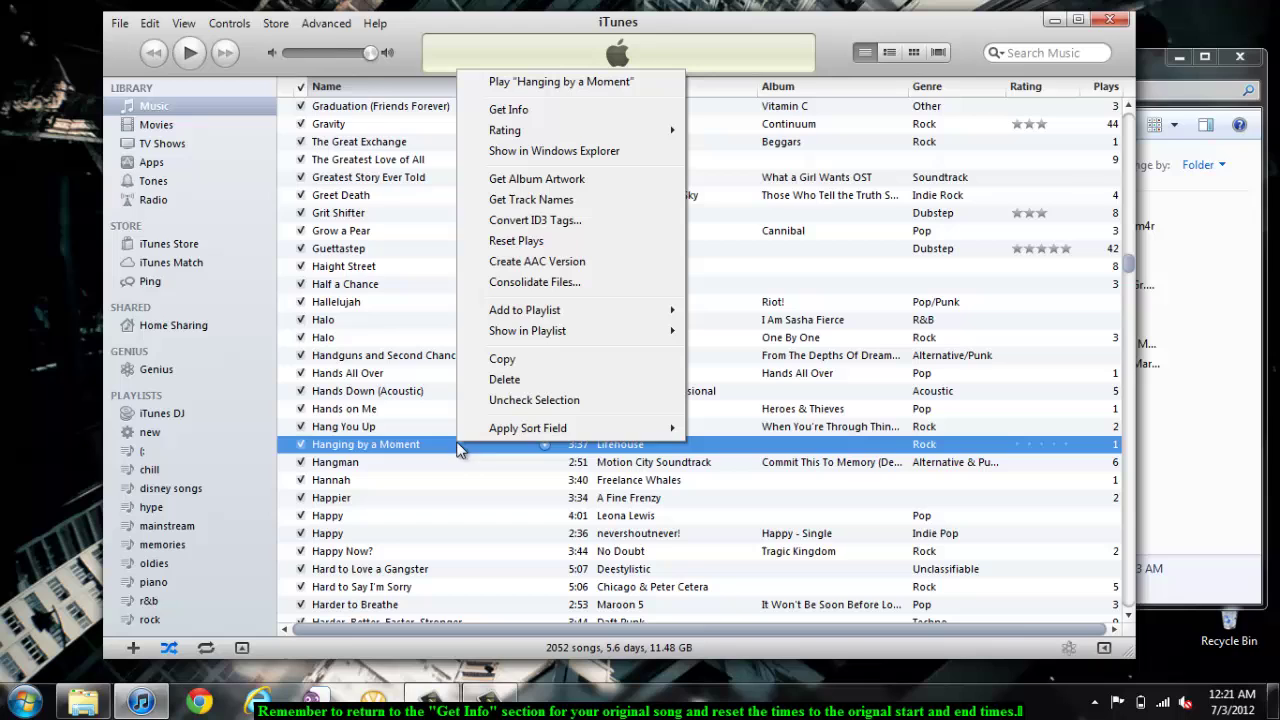
left_click(512, 110)
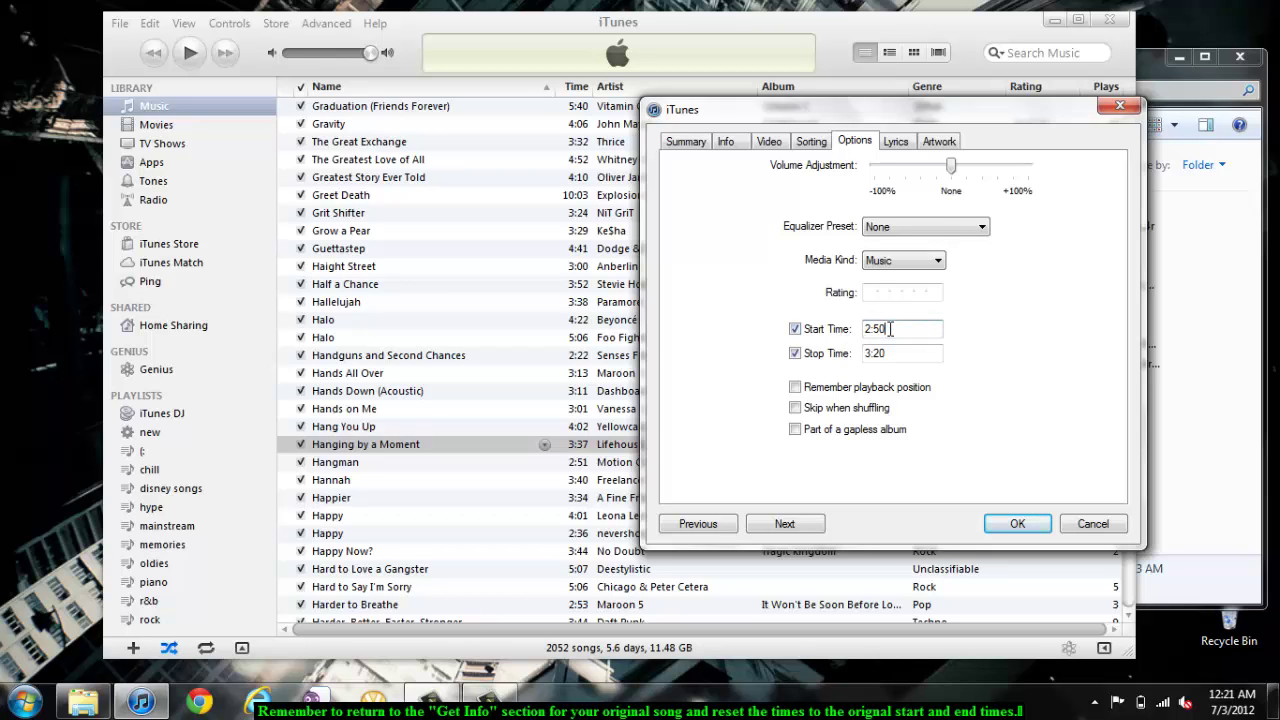
left_click(795, 329)
left_click(795, 354)
left_click(1036, 527)
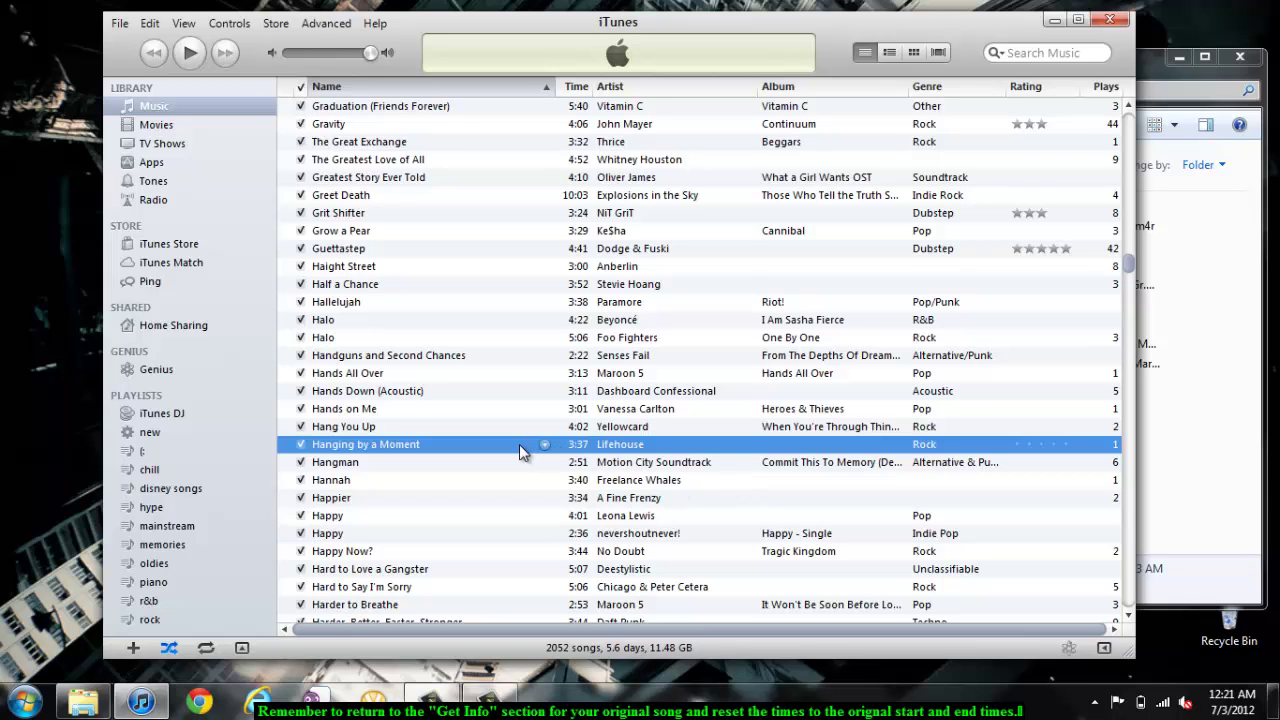
right_click(519, 444)
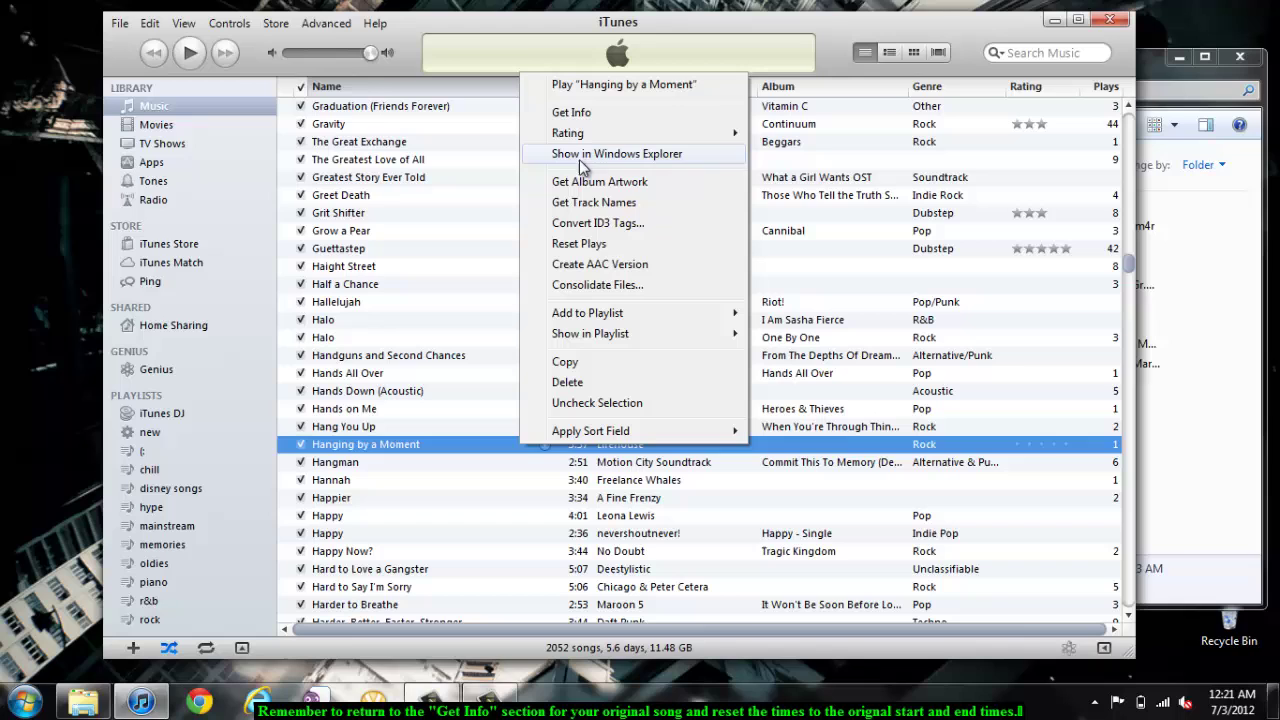
left_click(576, 114)
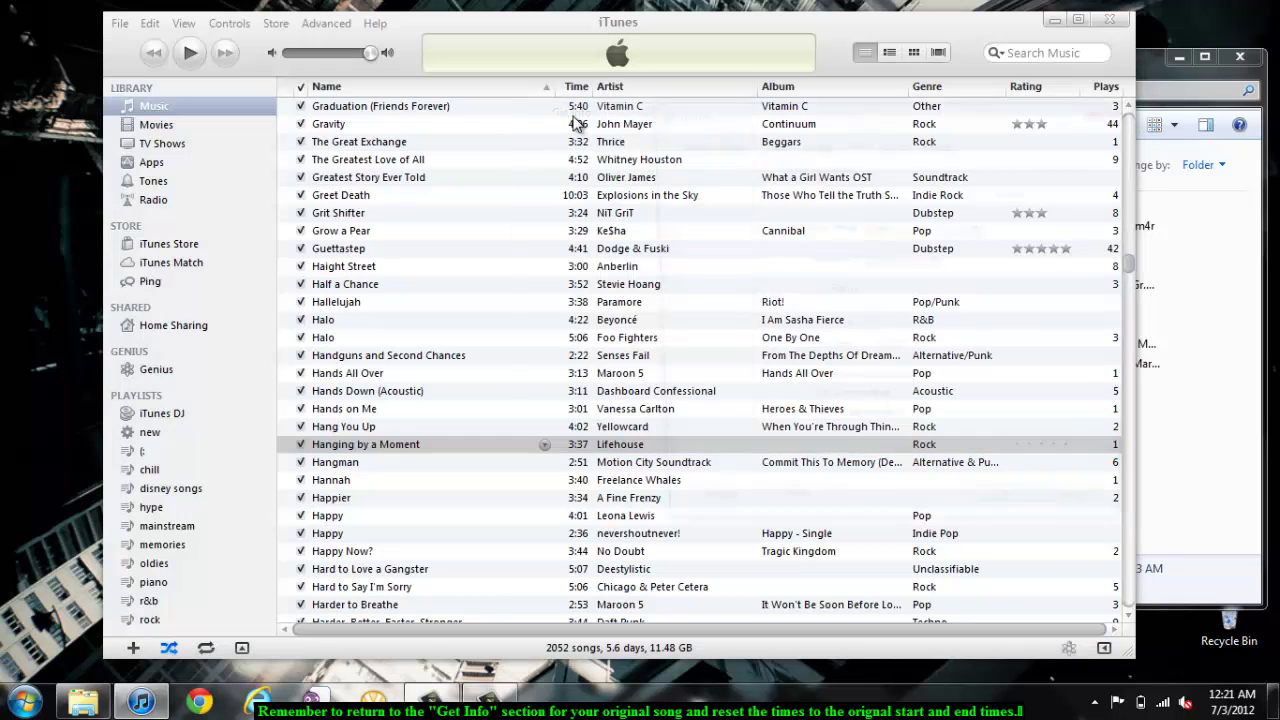